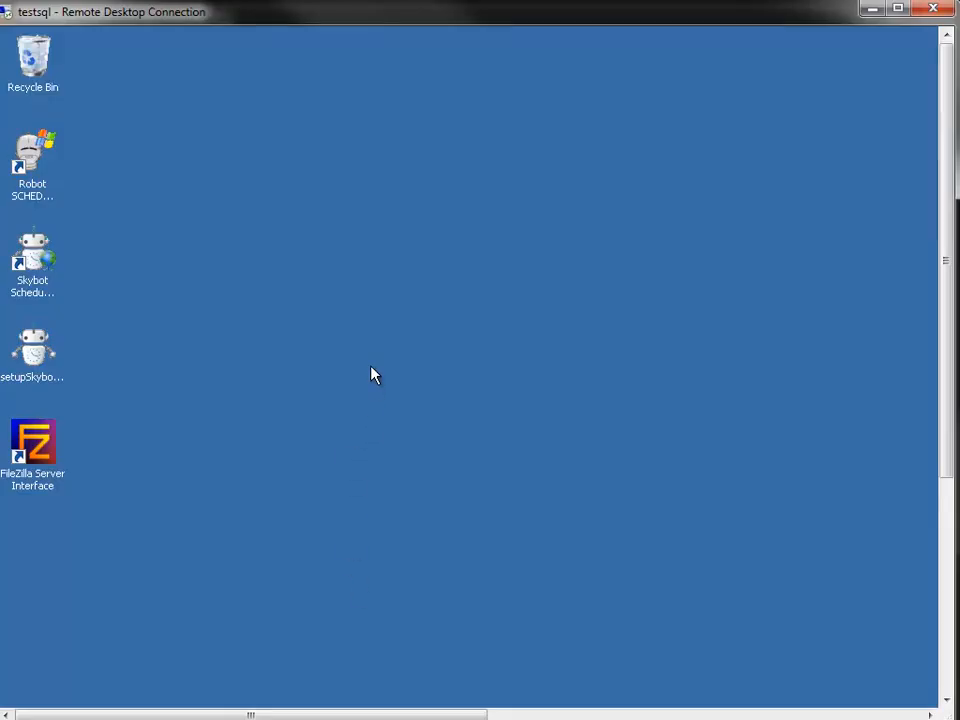
Run the setupSkybotScheduler installer from the remote desktop and start the installation without Desktop or Quick Launch shortcuts
double_click(29, 356)
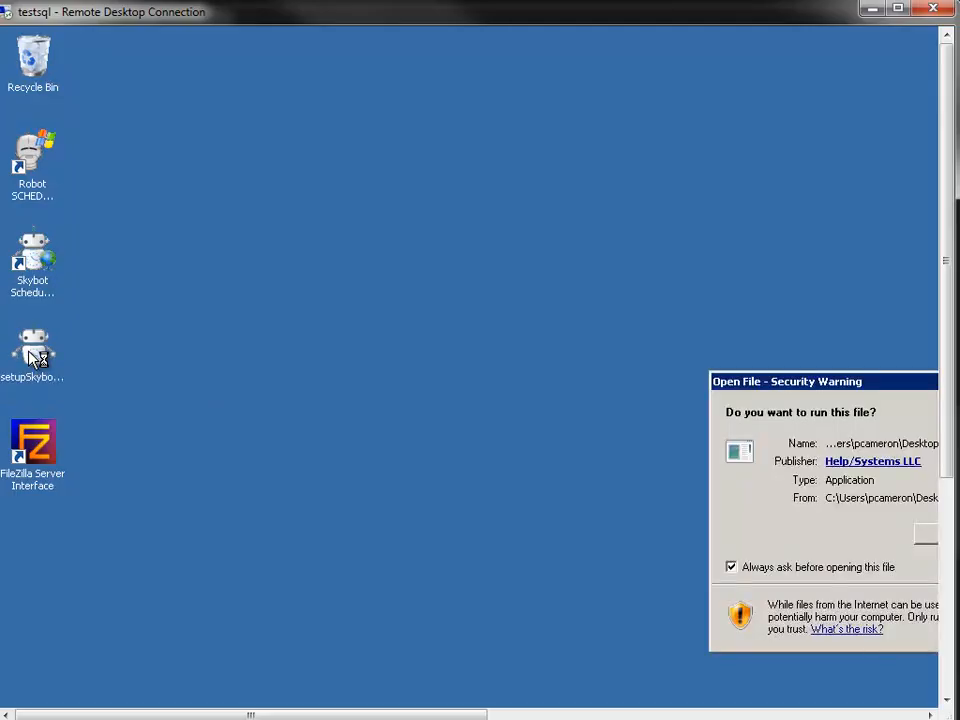
left_click_drag(814, 381, 592, 333)
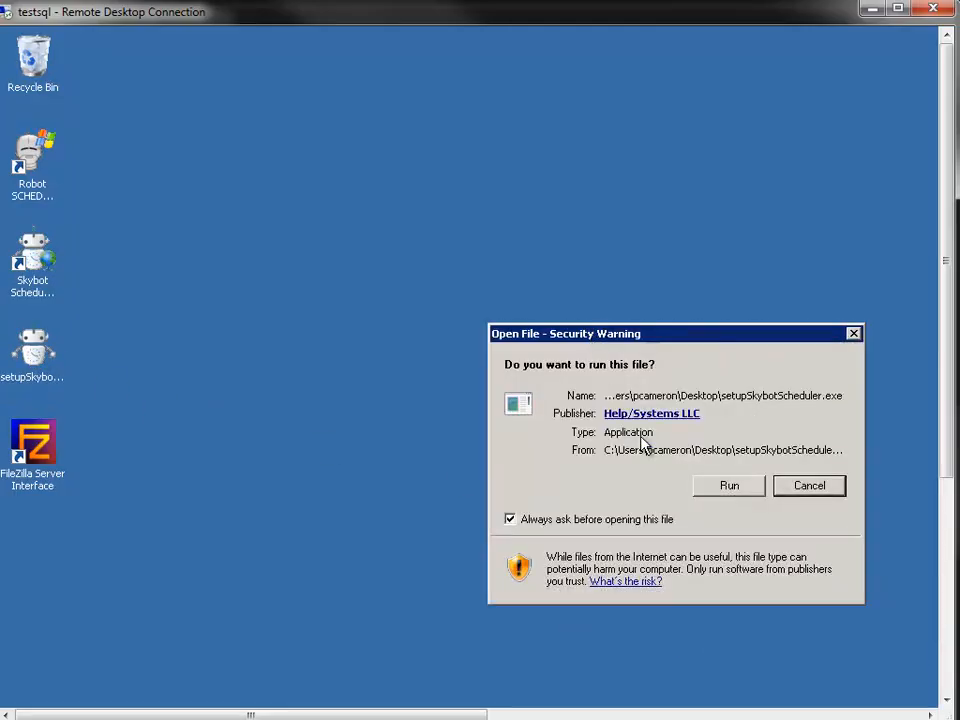
left_click(731, 488)
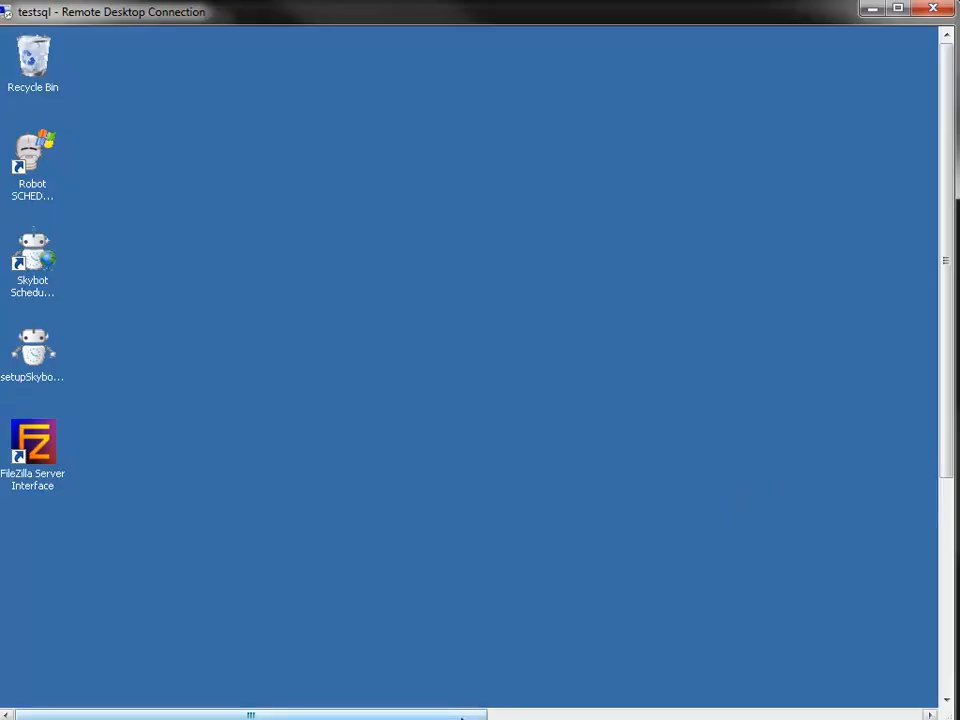
left_click_drag(447, 715, 607, 716)
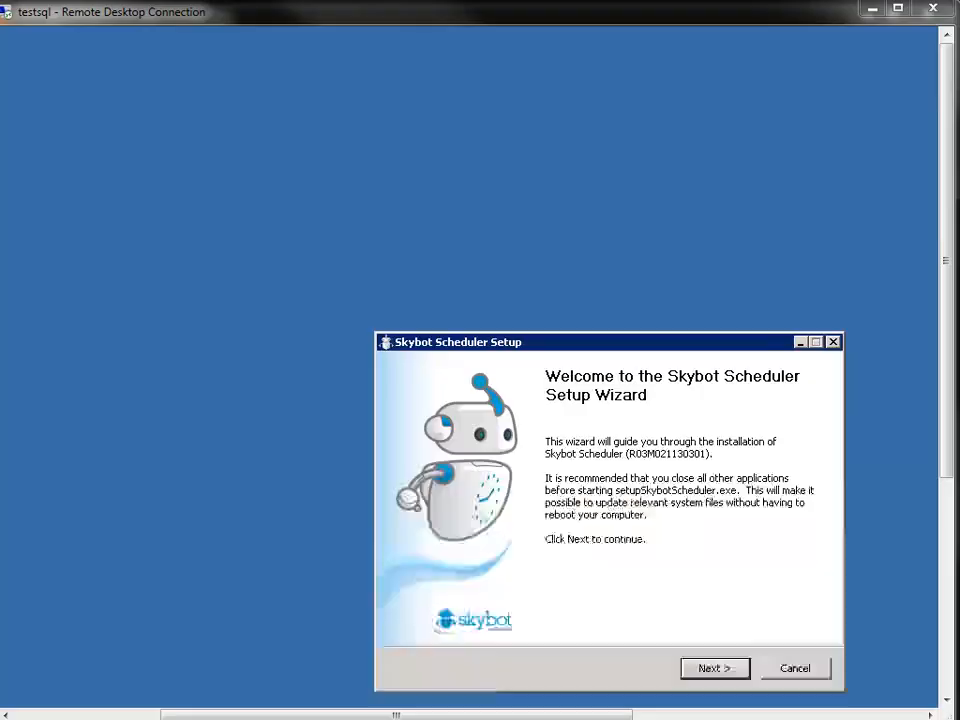
left_click(718, 670)
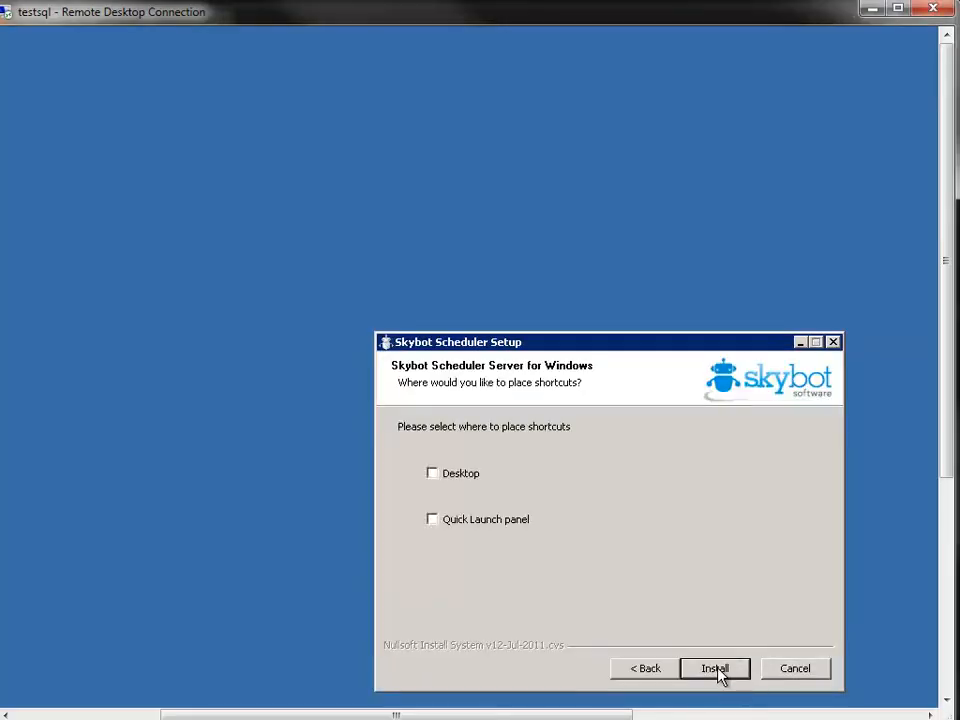
left_click(735, 671)
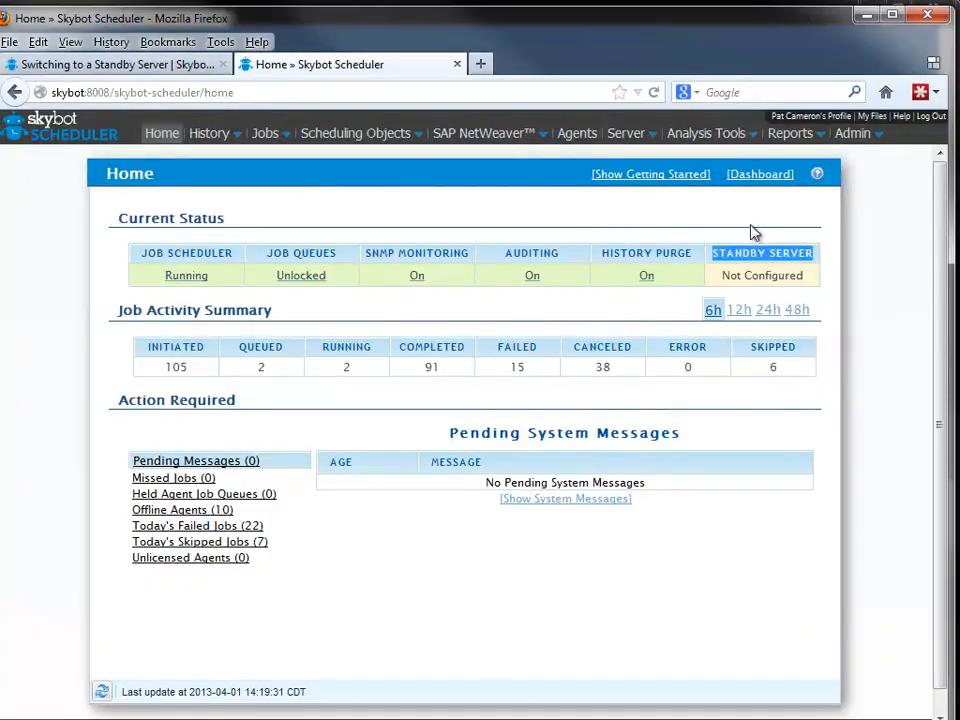
Switch to the master's Skybot Scheduler web page in Firefox and check its IP address, hostname and listen port in Server Properties
mouse_move(856, 136)
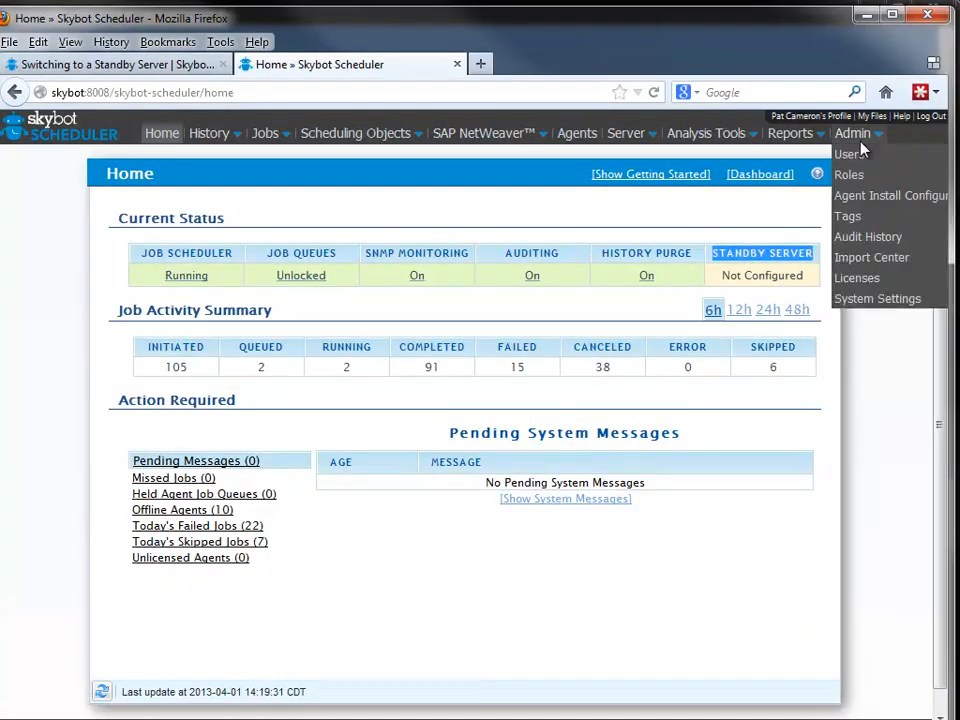
mouse_move(628, 140)
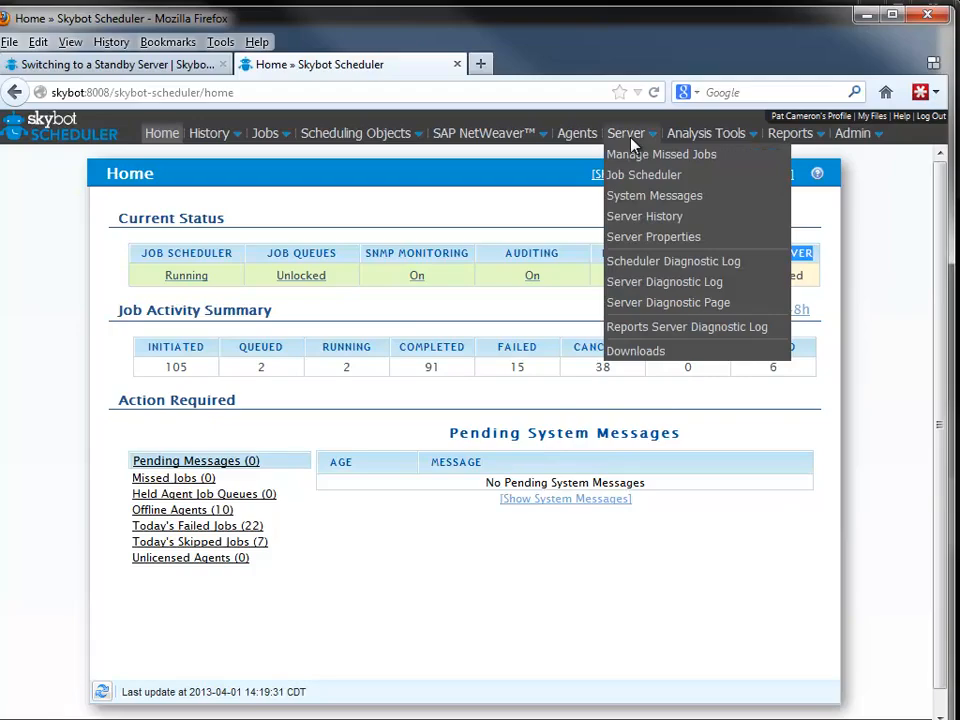
left_click(640, 240)
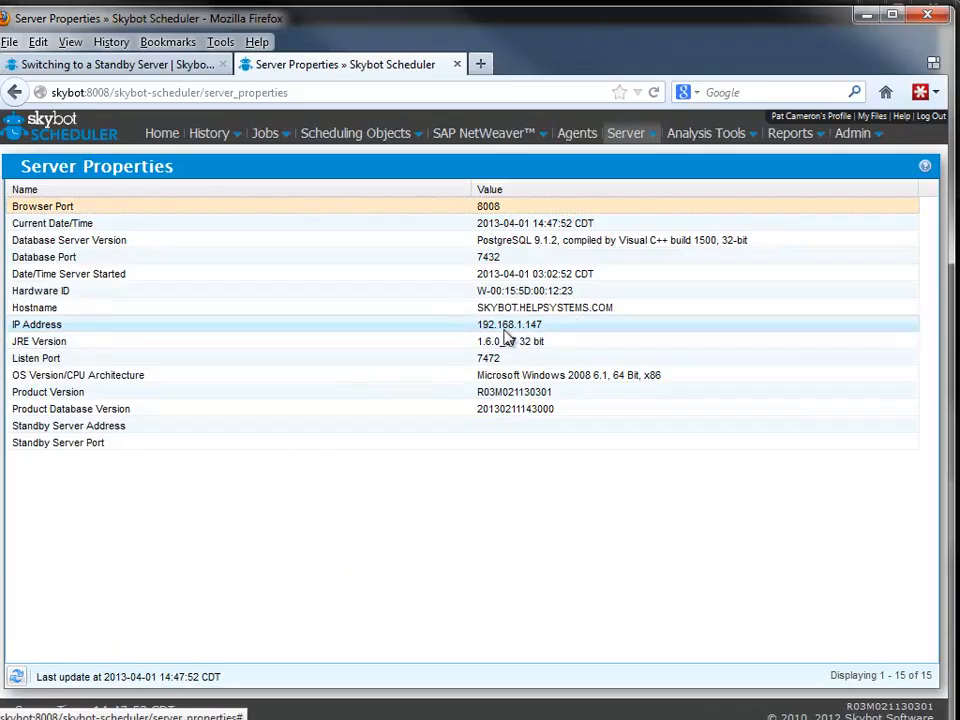
left_click(504, 331)
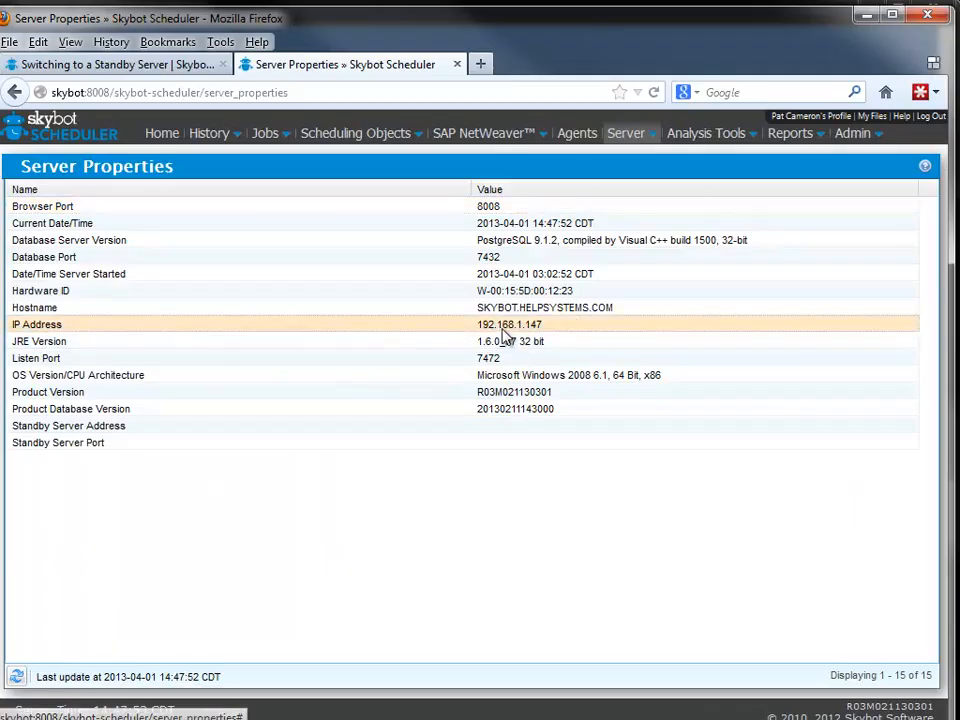
left_click(72, 309)
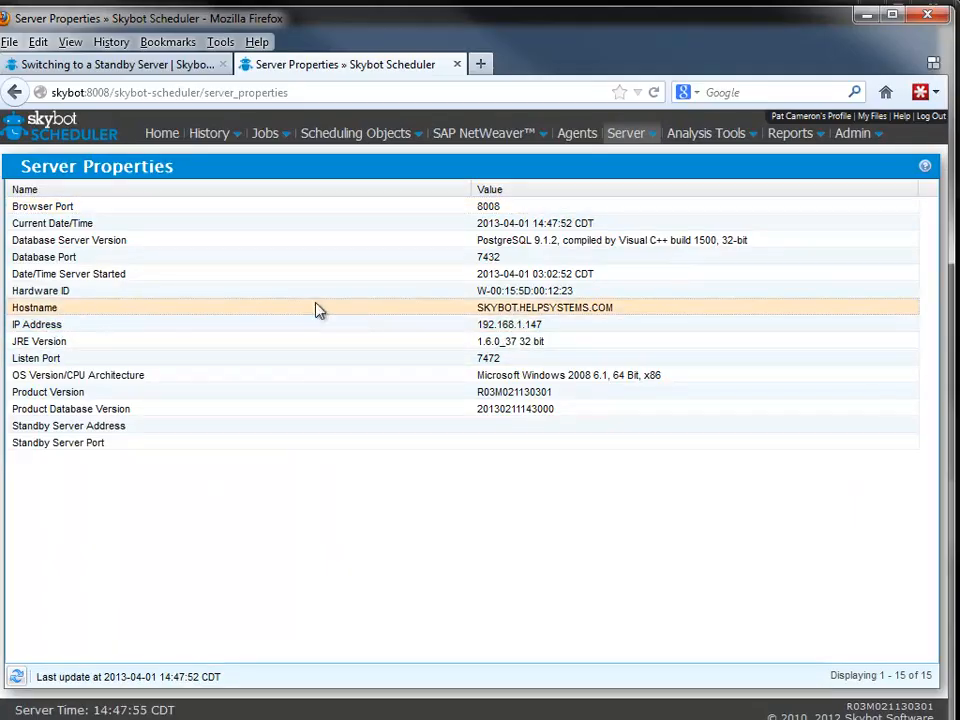
left_click(451, 360)
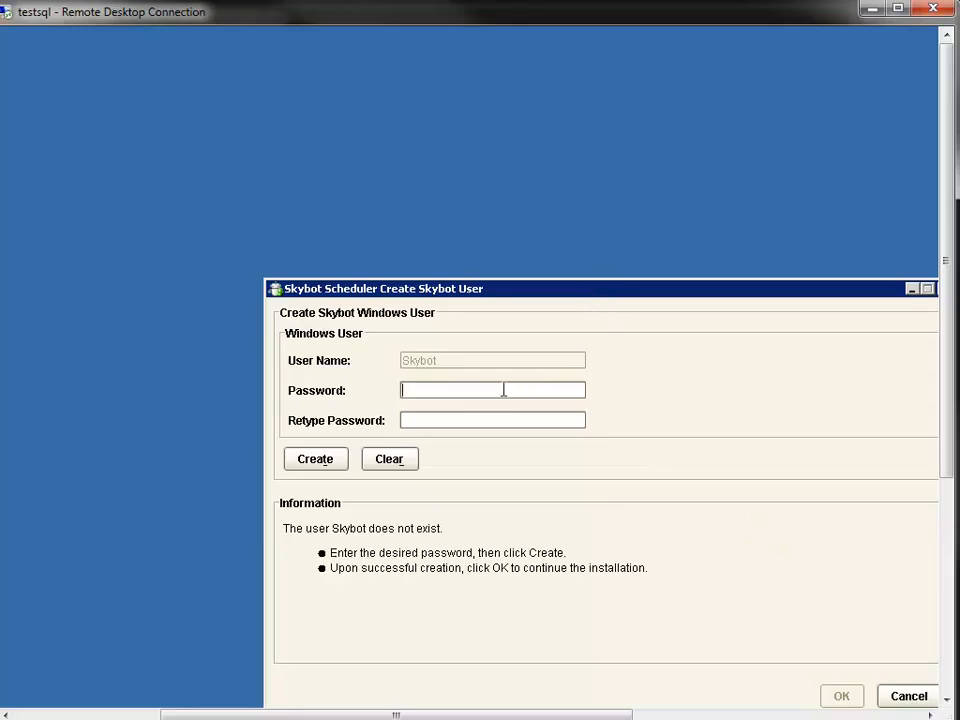
Create the Skybot Windows user by entering and retyping its password, and continue the installation
type("********")
key("Tab")
type("********")
left_click(330, 459)
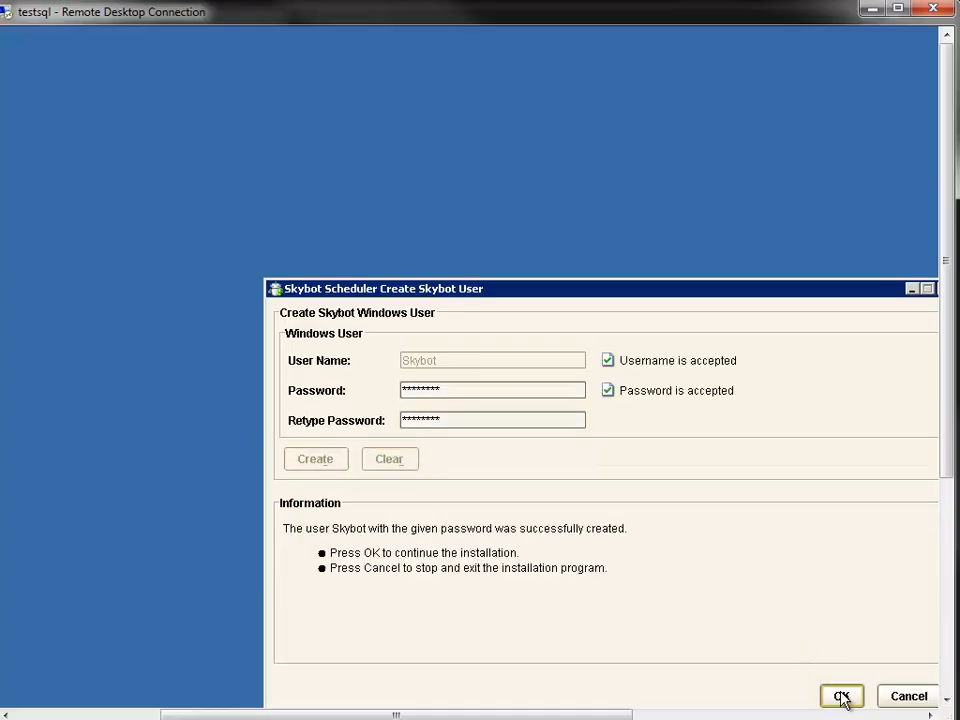
left_click(841, 697)
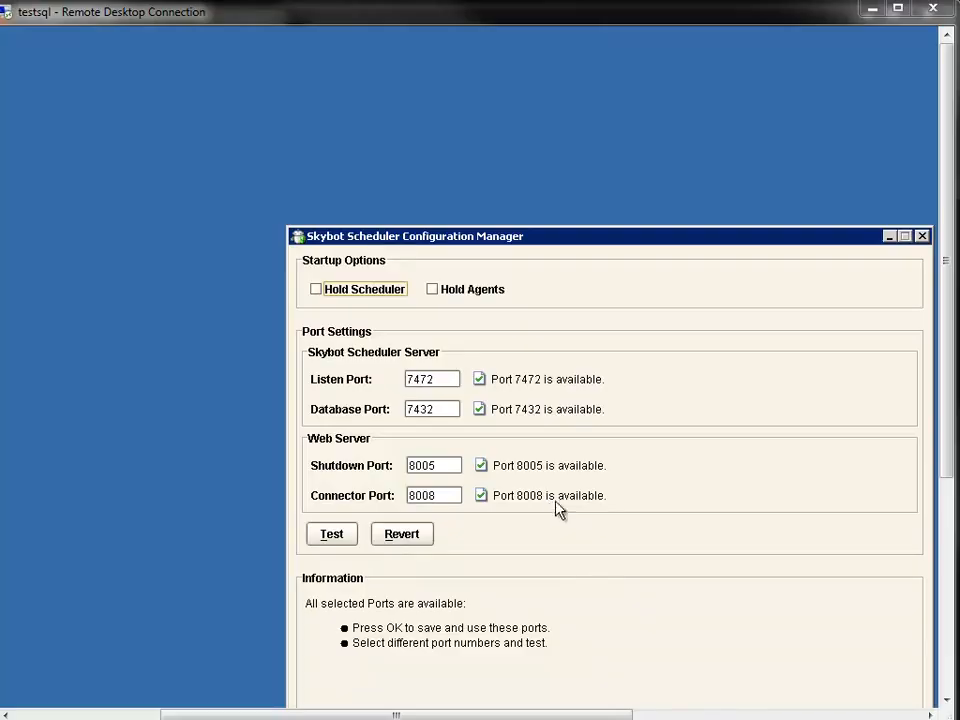
Accept the proposed port settings without holding the scheduler or agents, and finish the setup wizard without launching the browser
left_click_drag(584, 238, 517, 185)
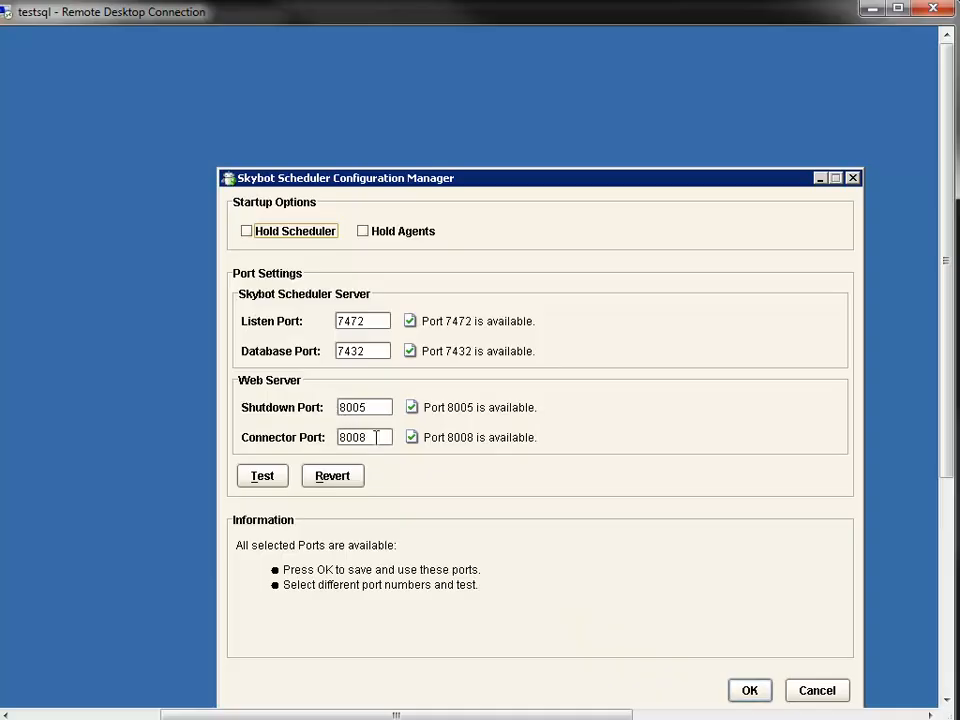
left_click(750, 691)
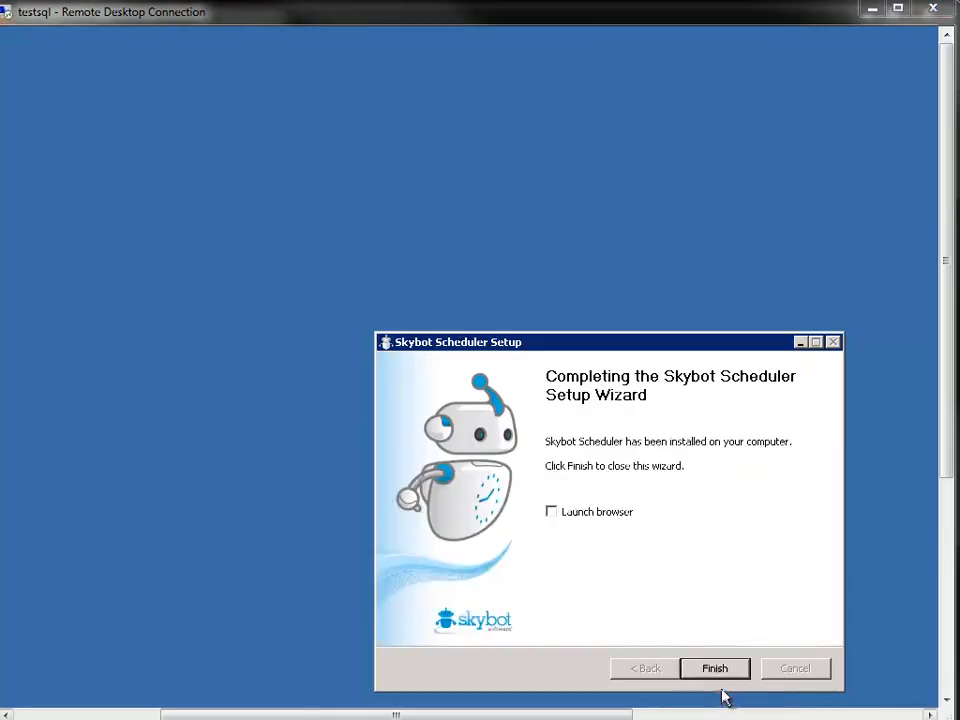
left_click(717, 677)
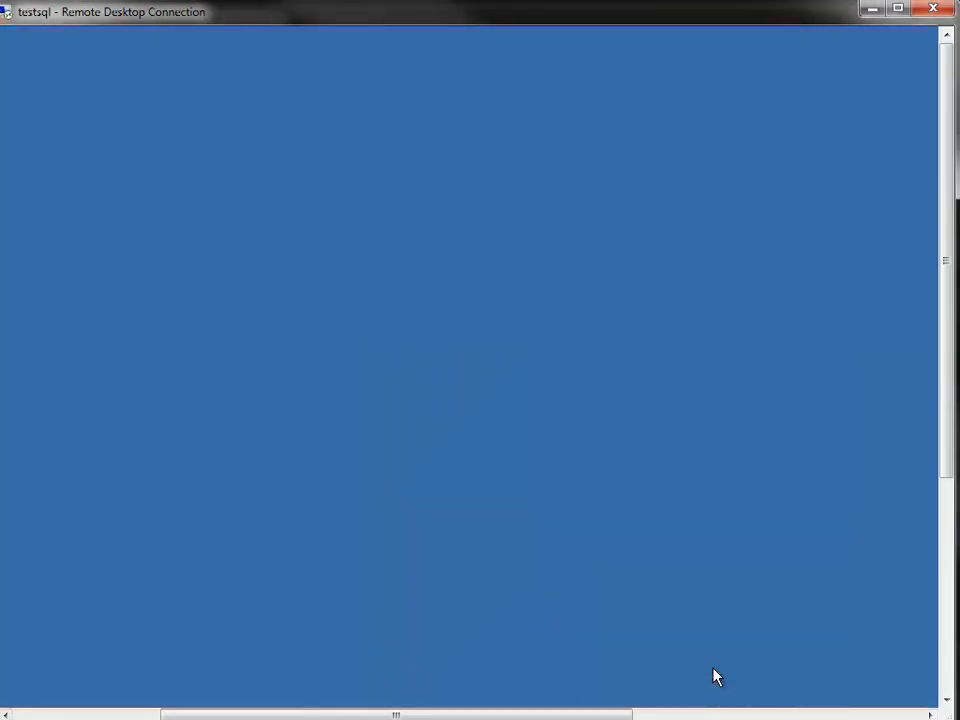
Browse in Windows Explorer to C:\Program Files (x86)\Skybot\Skybot Scheduler and select the masterToStandby application
left_click_drag(604, 713, 440, 713)
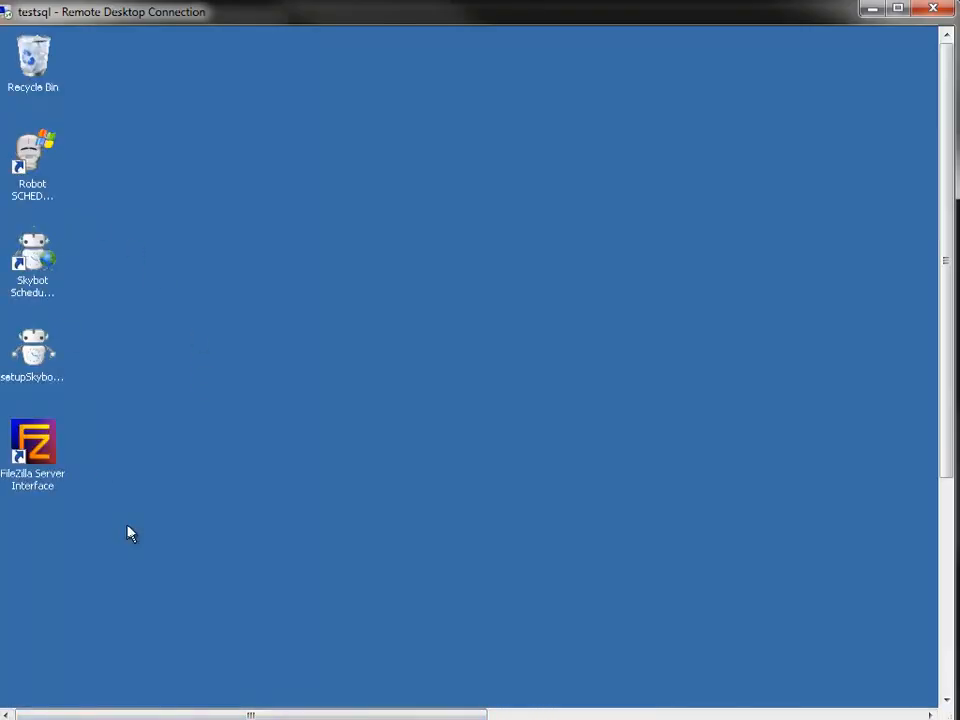
left_click_drag(946, 285, 945, 557)
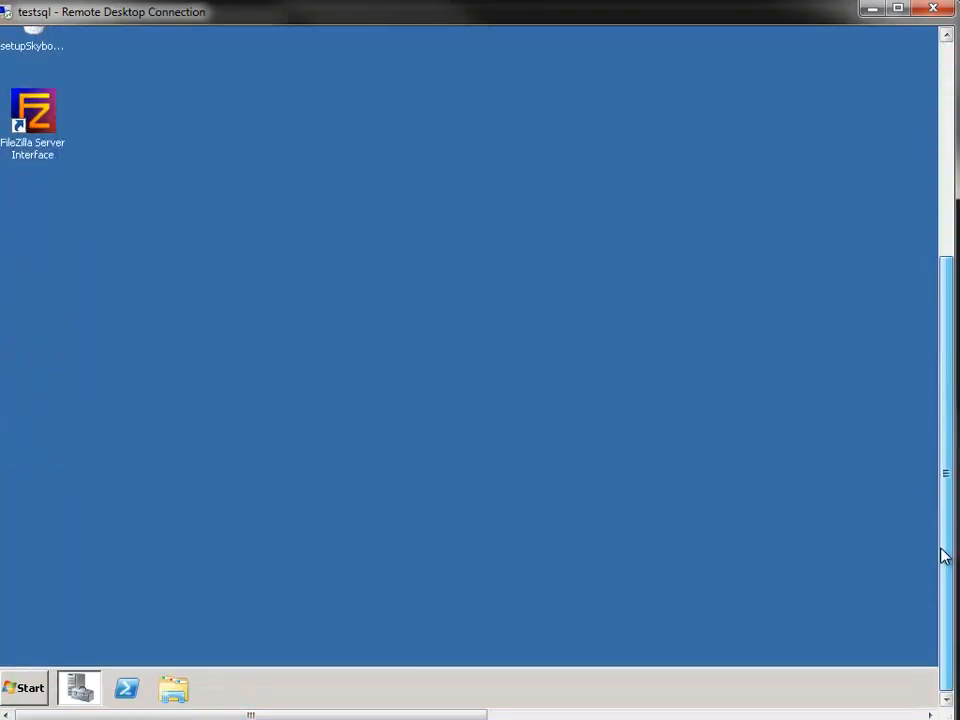
right_click(22, 688)
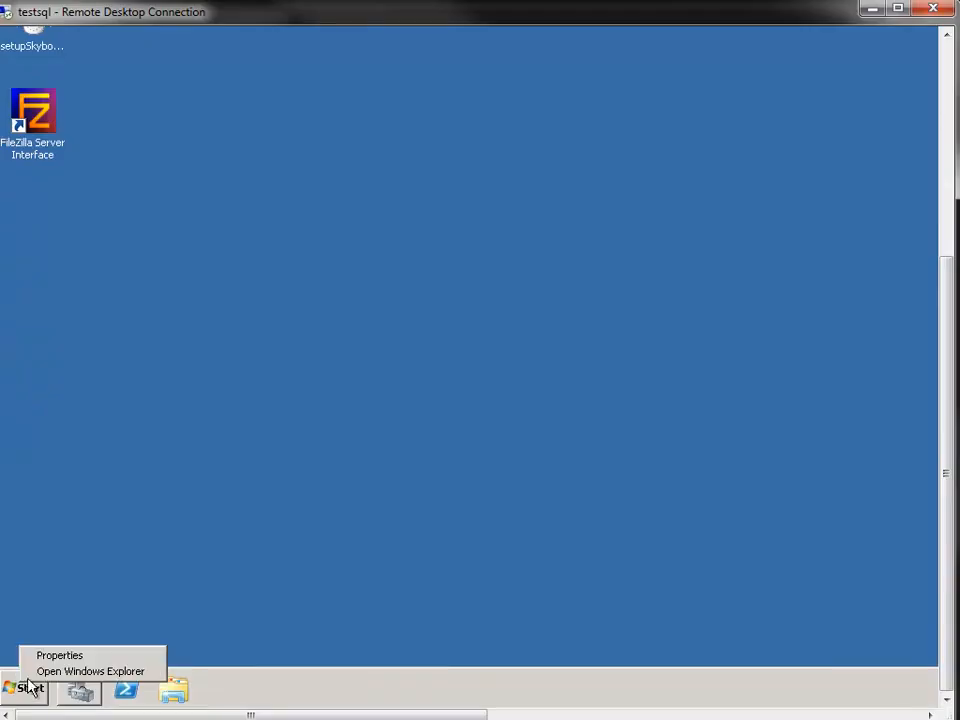
left_click(39, 671)
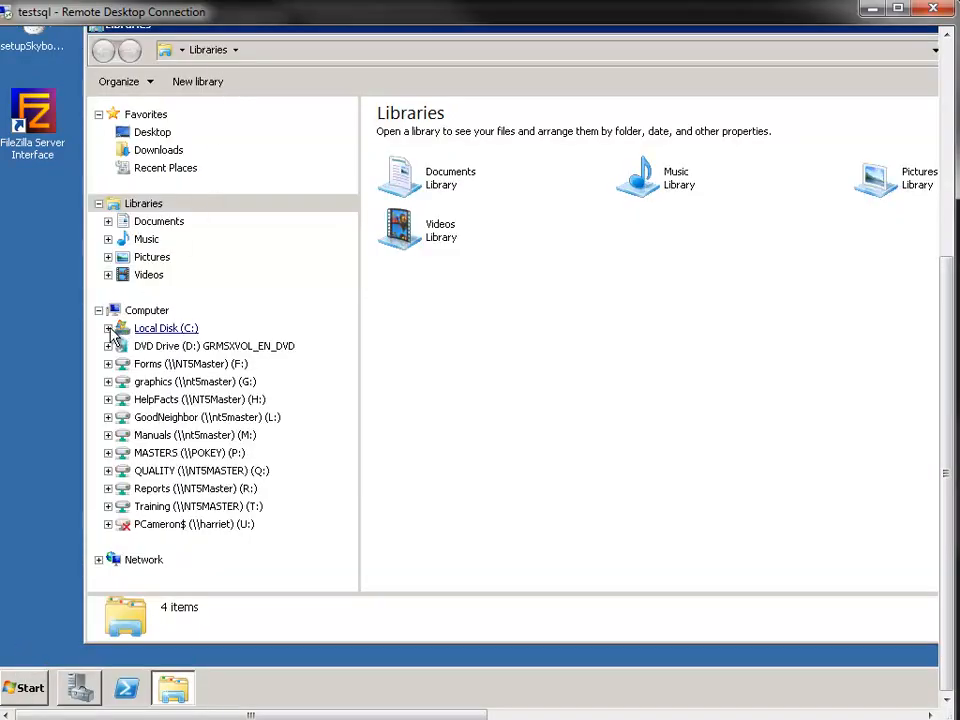
left_click(108, 328)
left_click(117, 417)
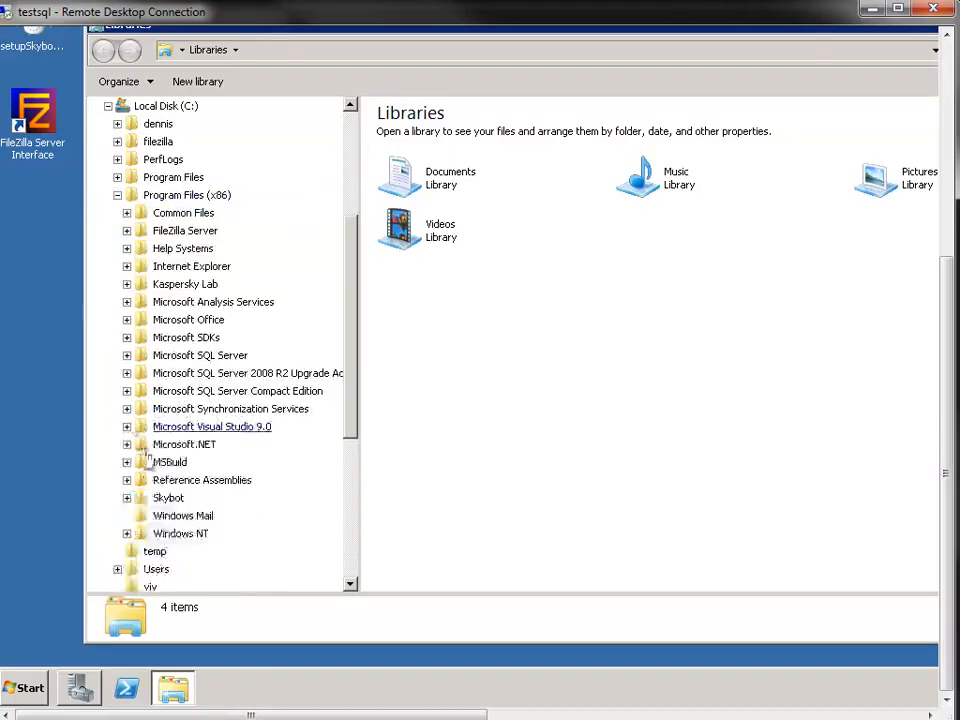
left_click(172, 497)
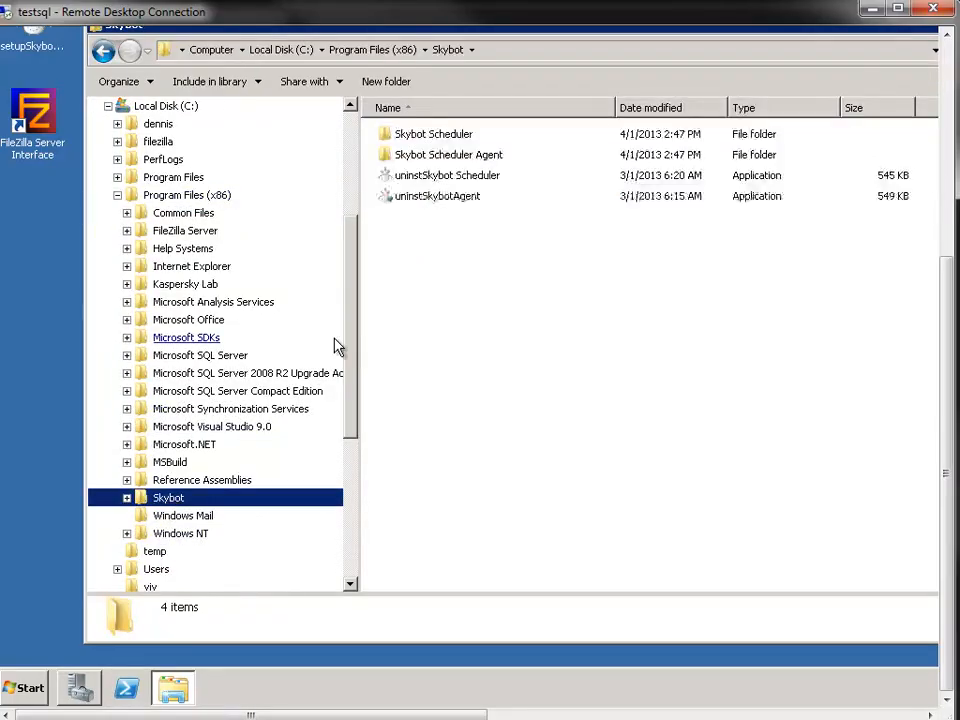
double_click(437, 139)
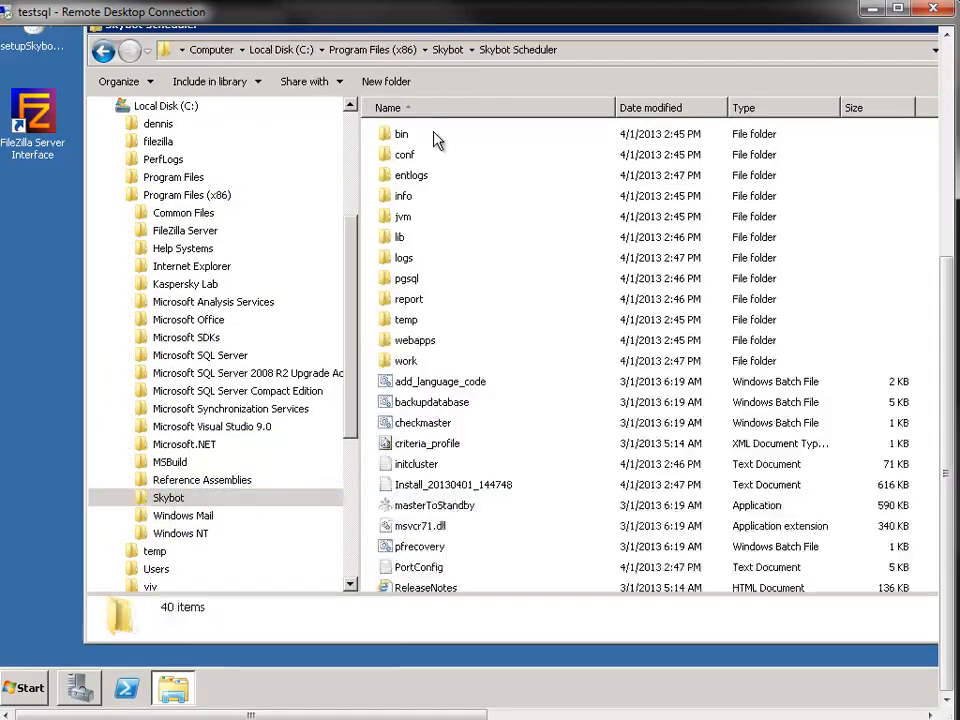
left_click(437, 510)
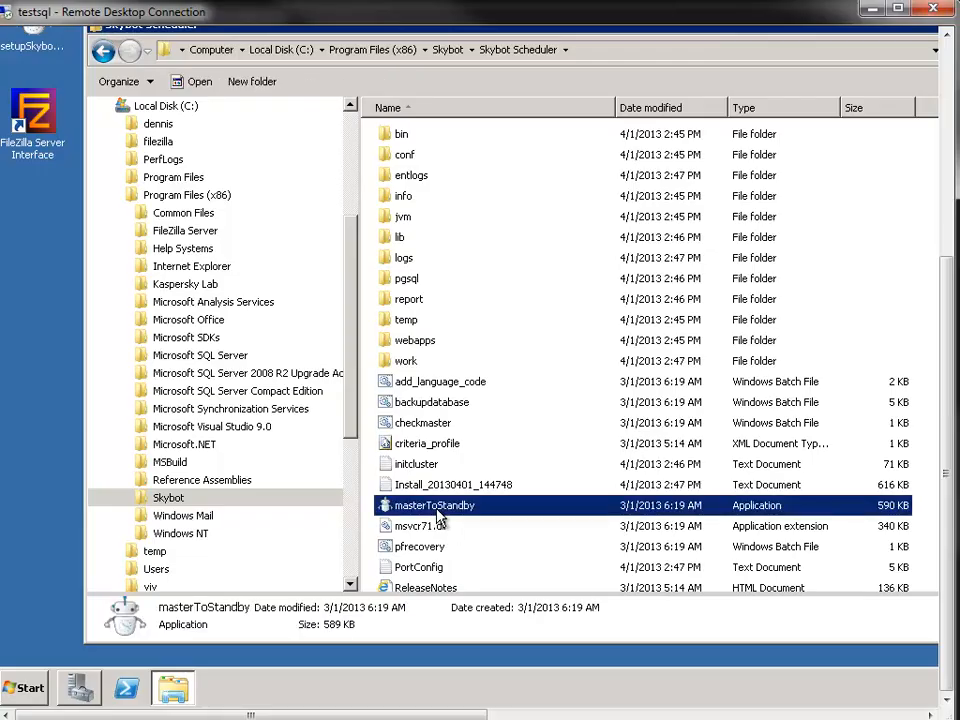
Switch to the Linux terminal session and examine the master2standby.sh script in the /opt/skybot/server listing
left_click(300, 718)
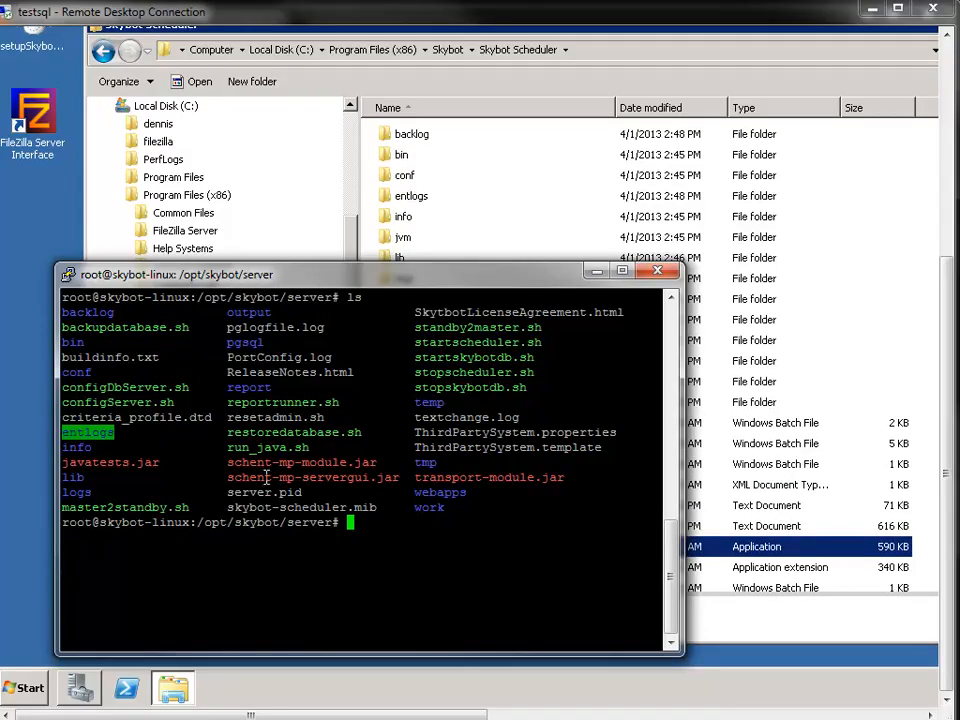
left_click_drag(63, 508, 192, 510)
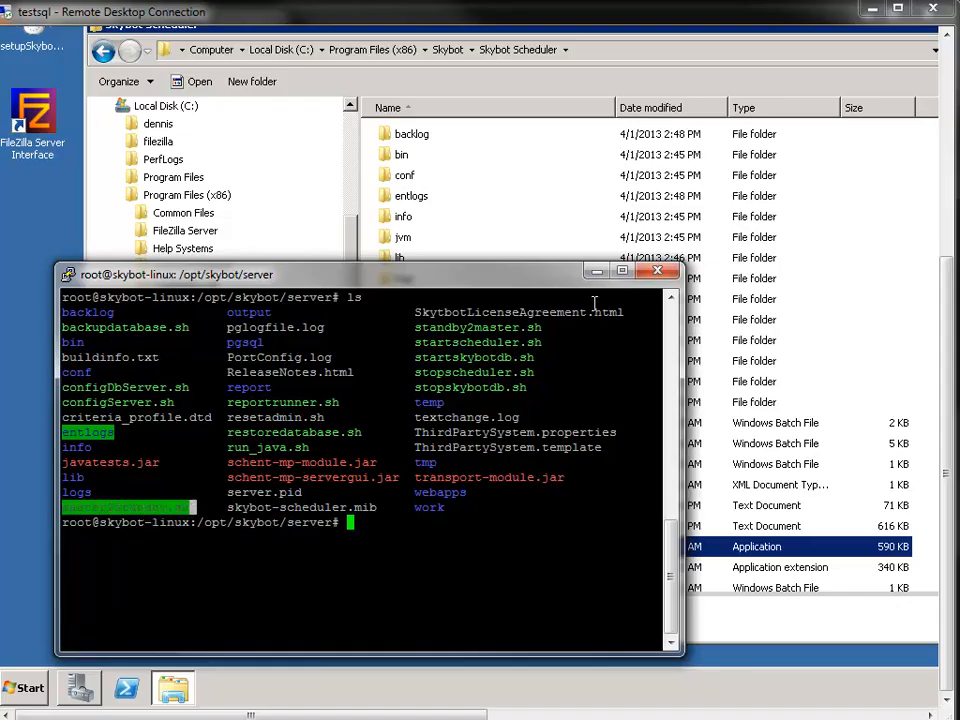
left_click(597, 271)
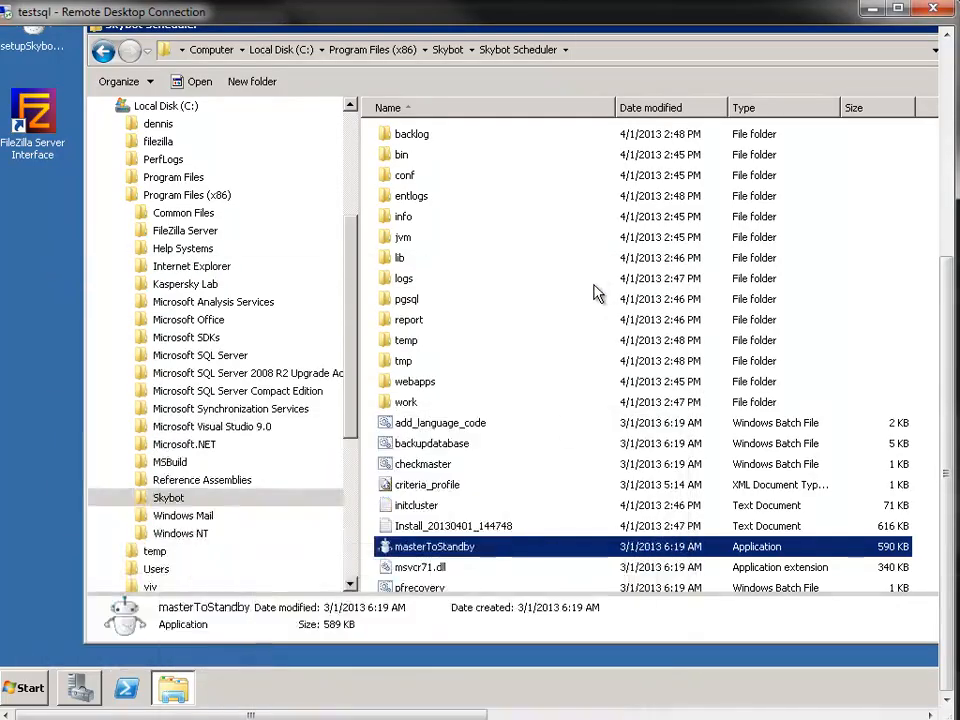
Launch masterToStandby on the remote server and proceed past the Standby Mode Setup Wizard's welcome page
double_click(483, 555)
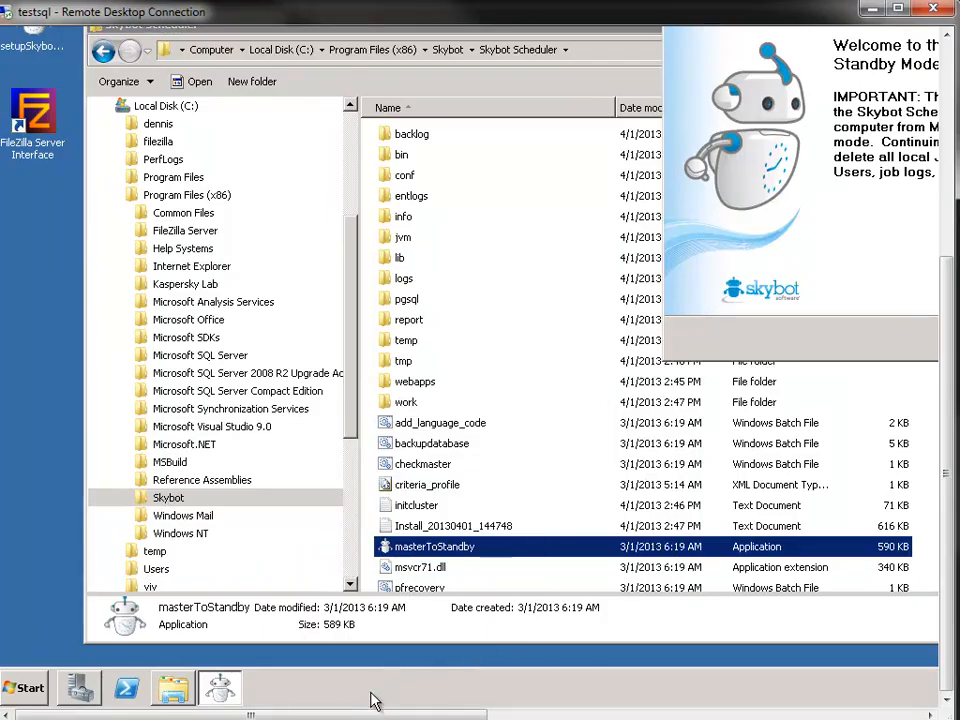
left_click_drag(250, 715, 426, 715)
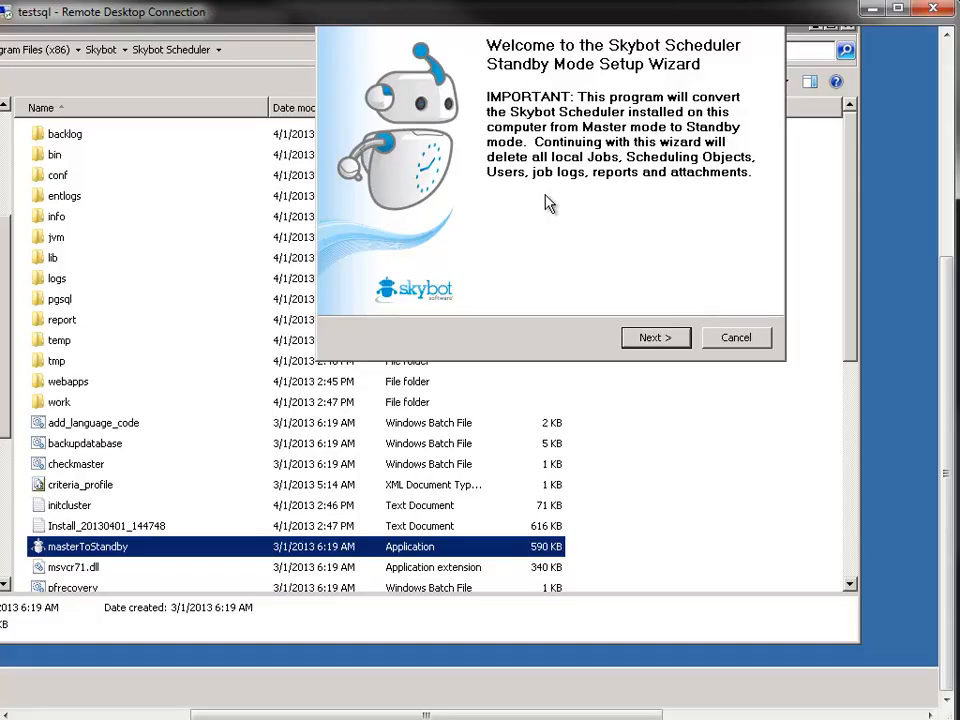
left_click(662, 337)
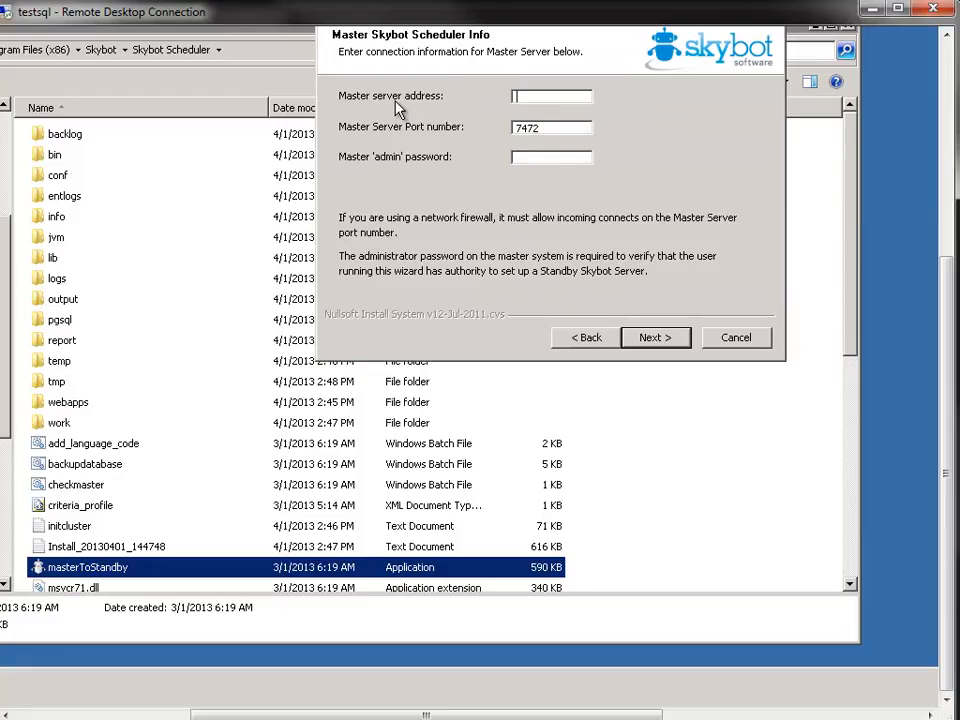
Set the master server address to skybot, enter the master admin password, and run the Standby mode configuration through to completion
type("skybot")
key("Tab")
key("Tab")
type("•••••••••••")
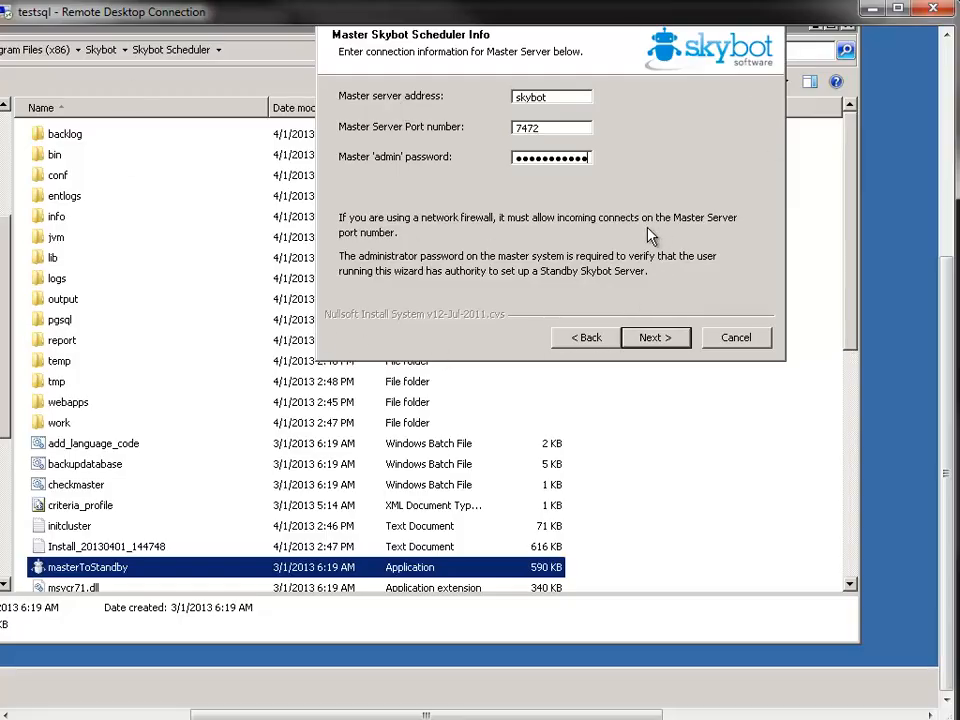
key("Return")
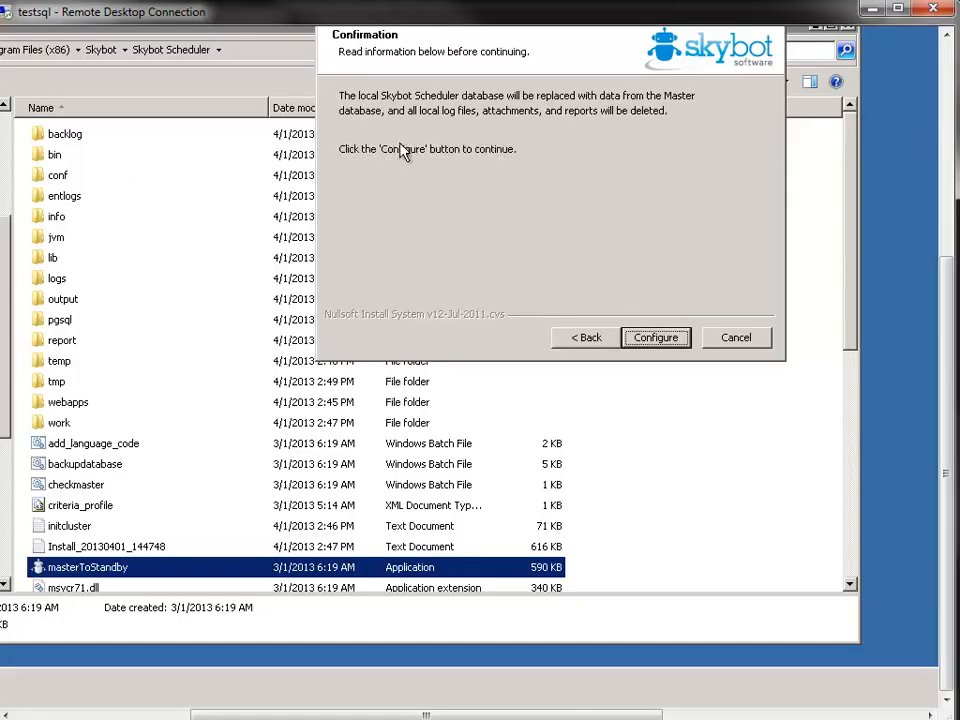
left_click(658, 340)
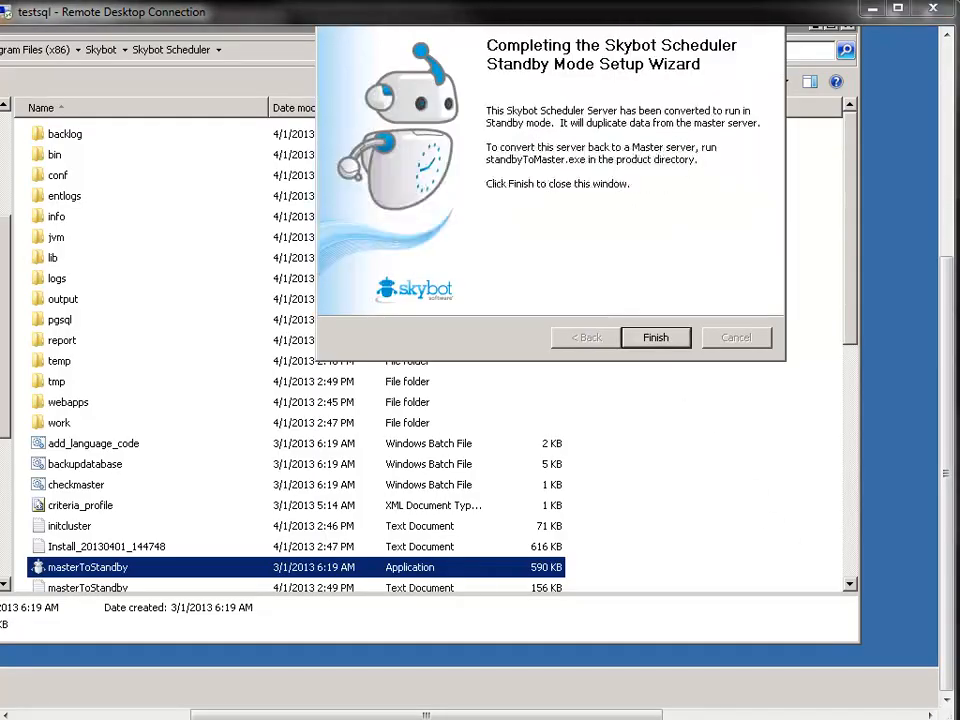
left_click(655, 338)
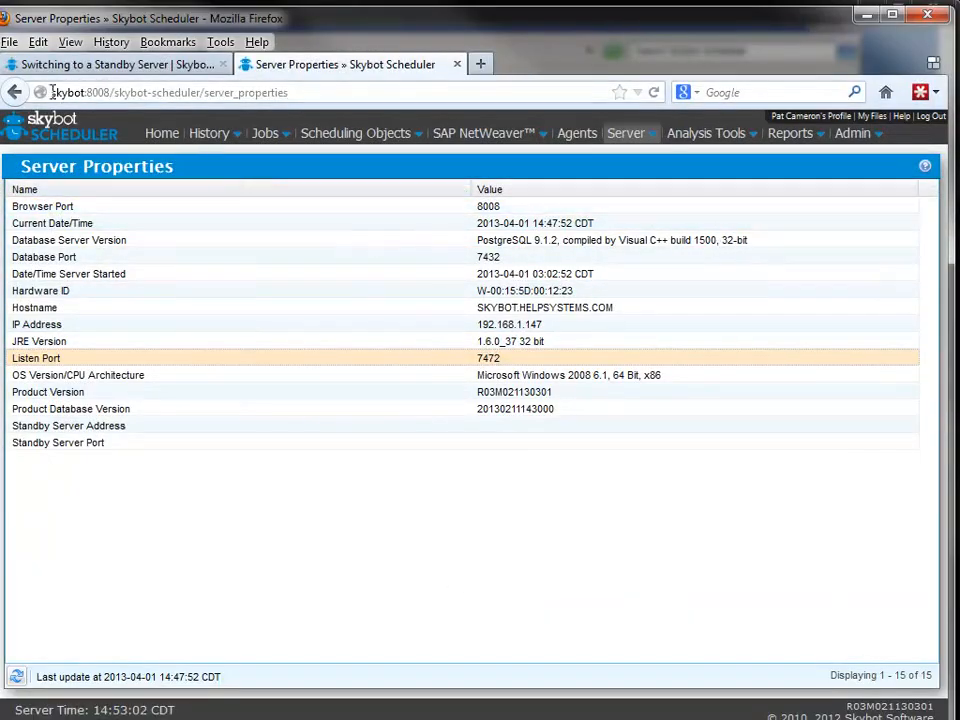
On the master server, examine the Standby Server section in System Settings and the Standby Server status on the Home page
mouse_move(626, 146)
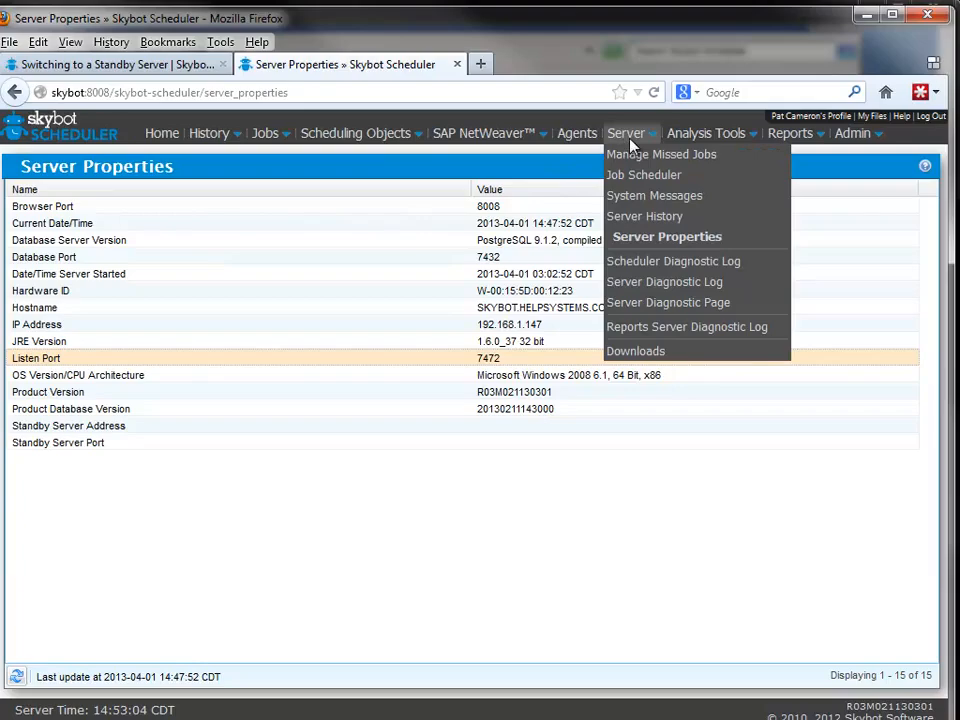
mouse_move(848, 140)
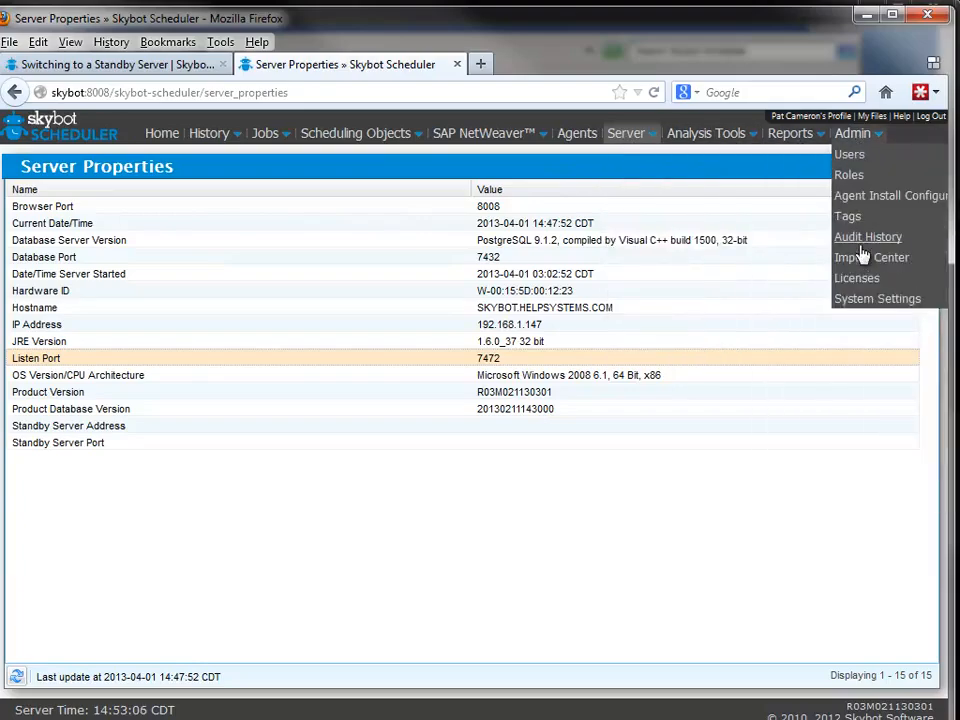
left_click(864, 300)
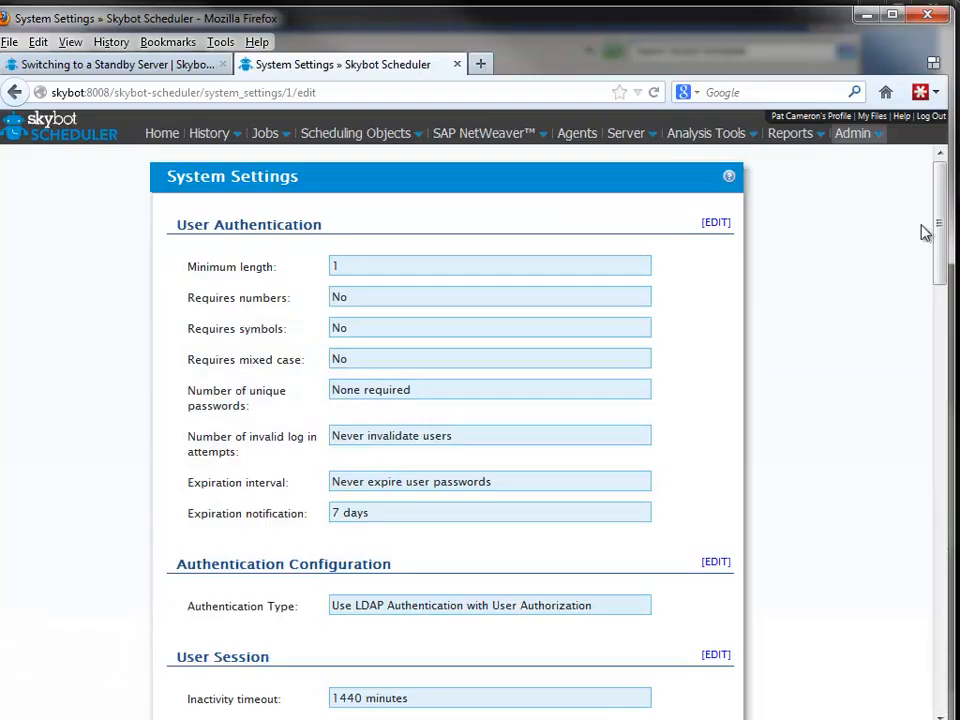
left_click_drag(943, 208, 955, 578)
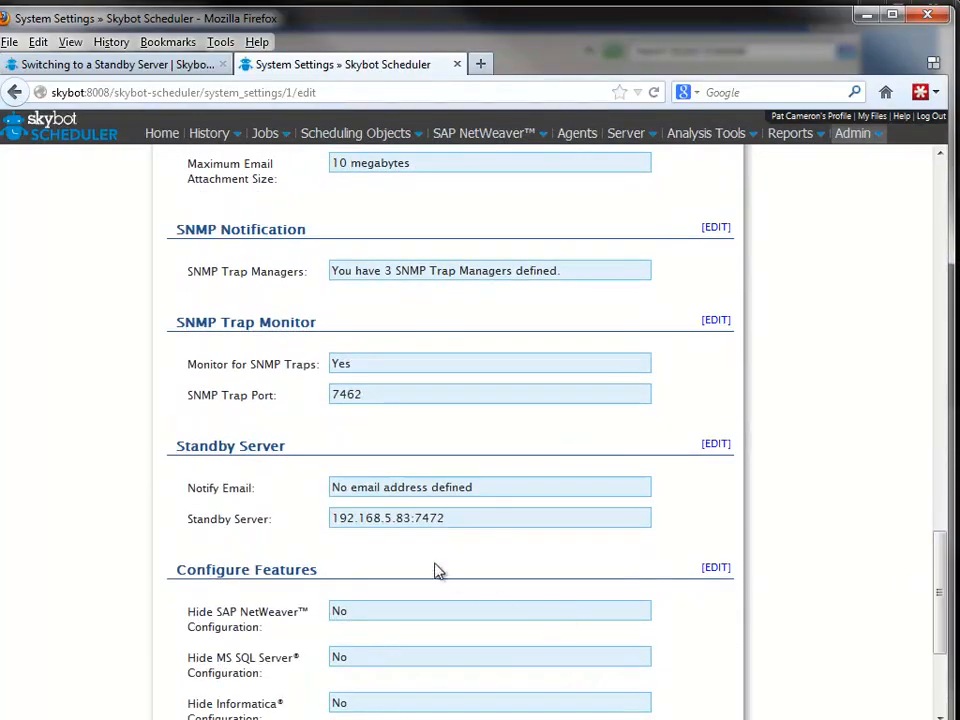
left_click_drag(177, 446, 279, 444)
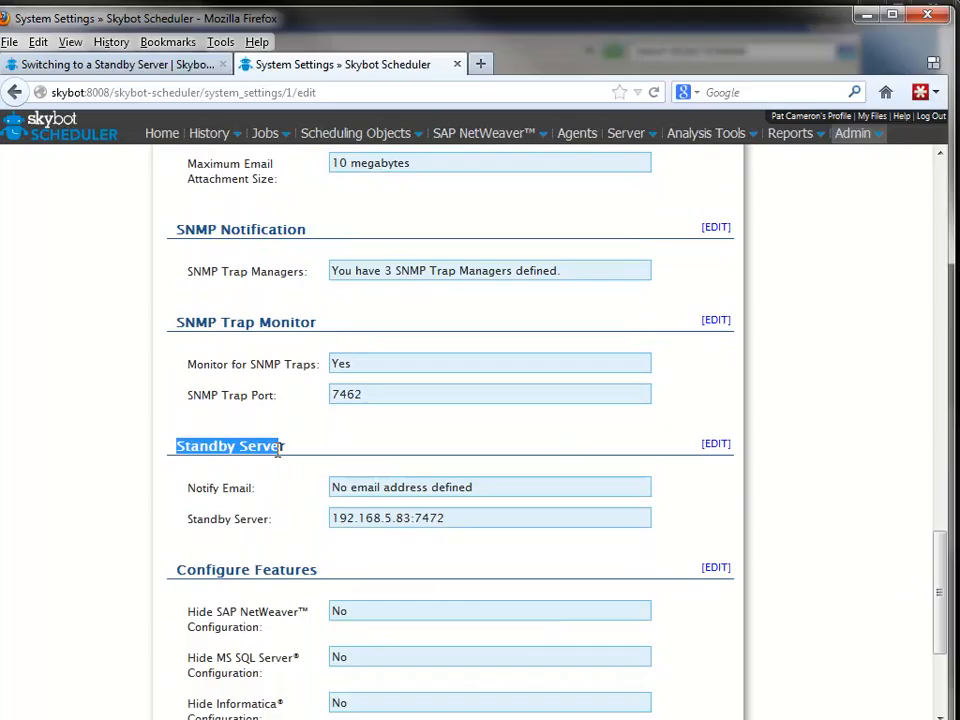
left_click(335, 519)
left_click_drag(335, 519, 453, 527)
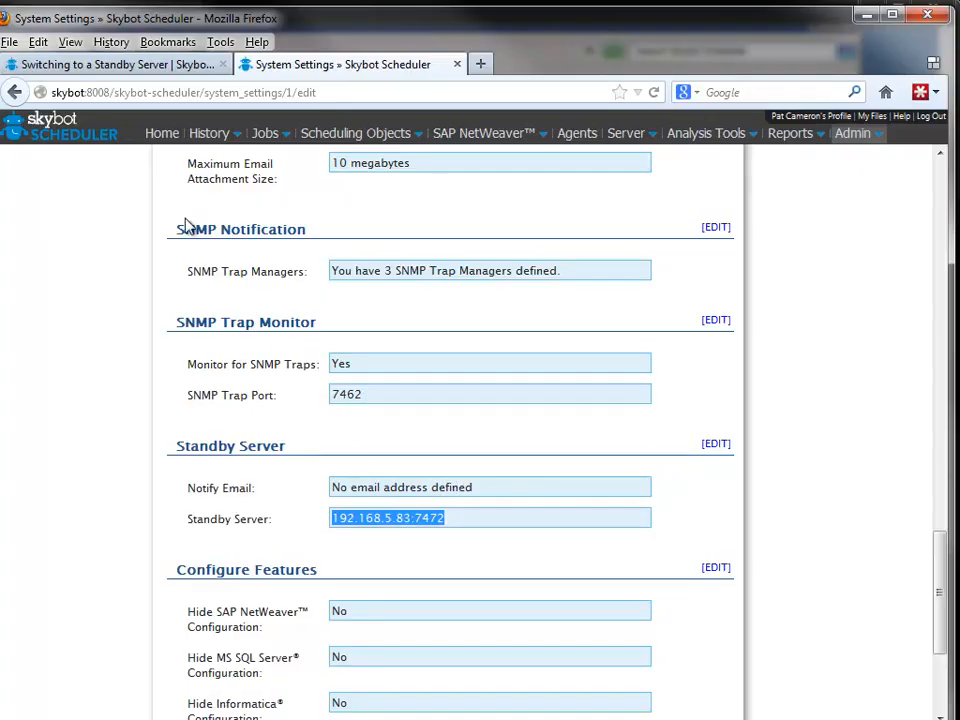
left_click(163, 140)
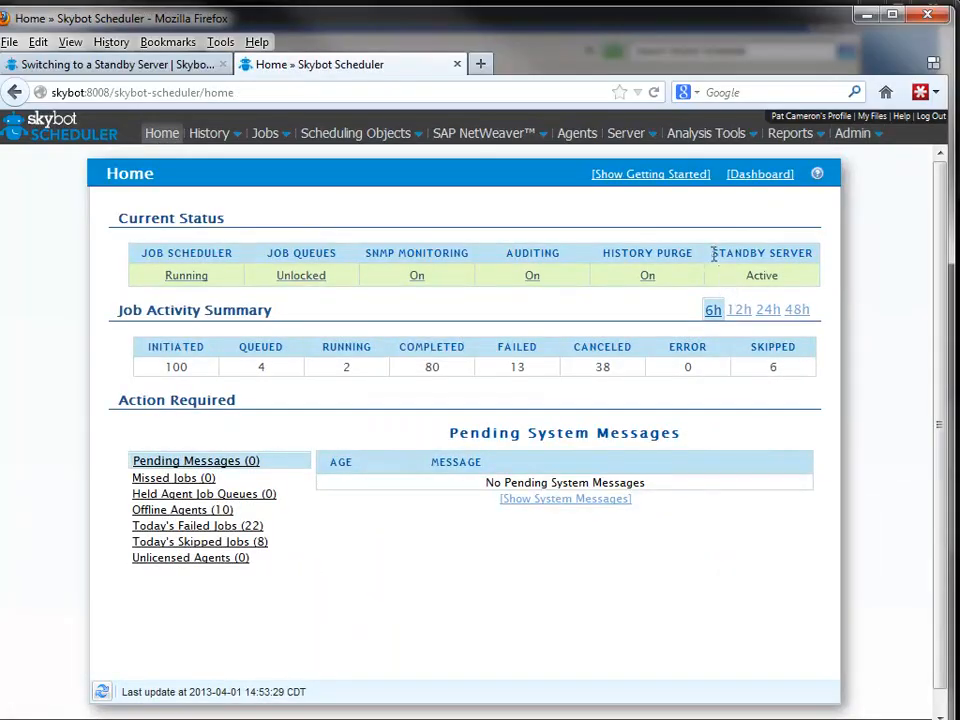
left_click_drag(716, 254, 793, 253)
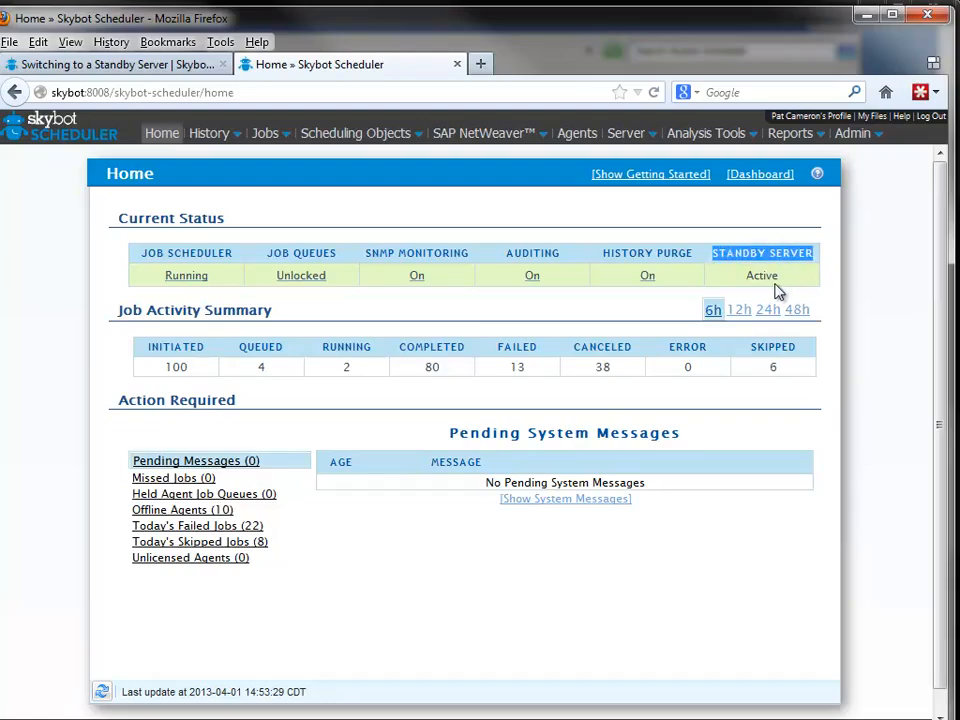
Open testsql:8008/skybot-scheduler/ in a new browser tab and examine the standby server's Files Replication Requests line
left_click(481, 63)
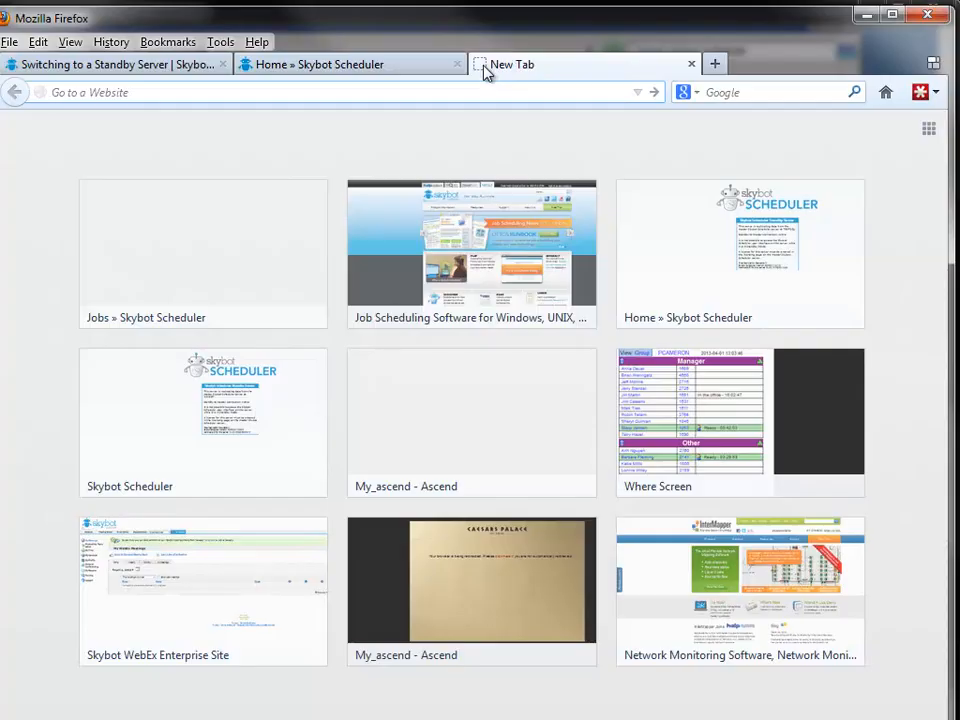
type("s")
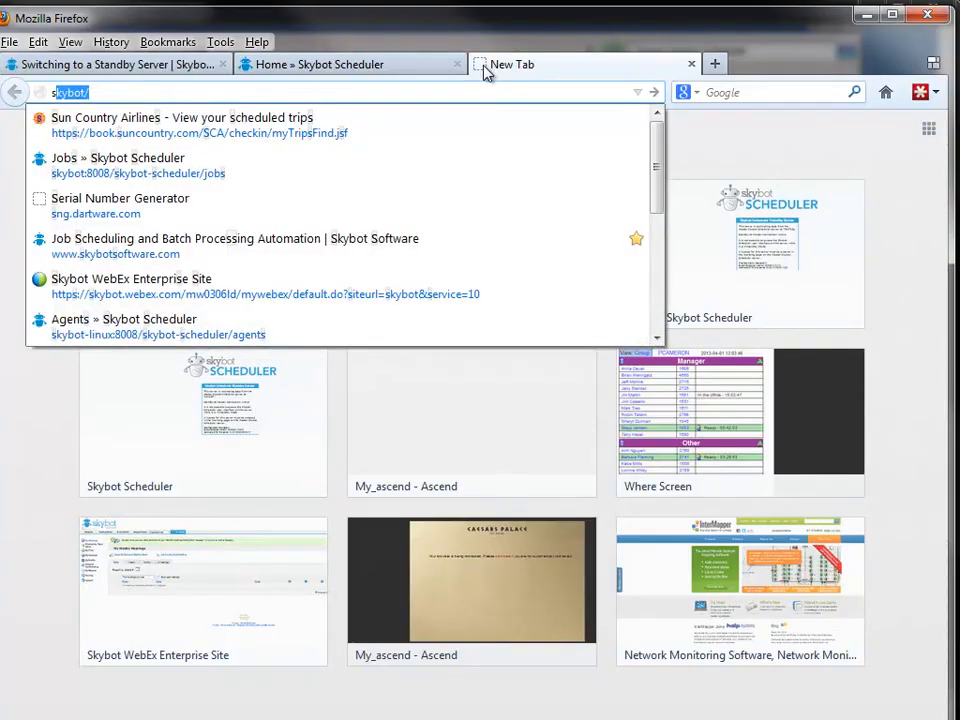
key("BackSpace")
key("BackSpace")
type("testsql/")
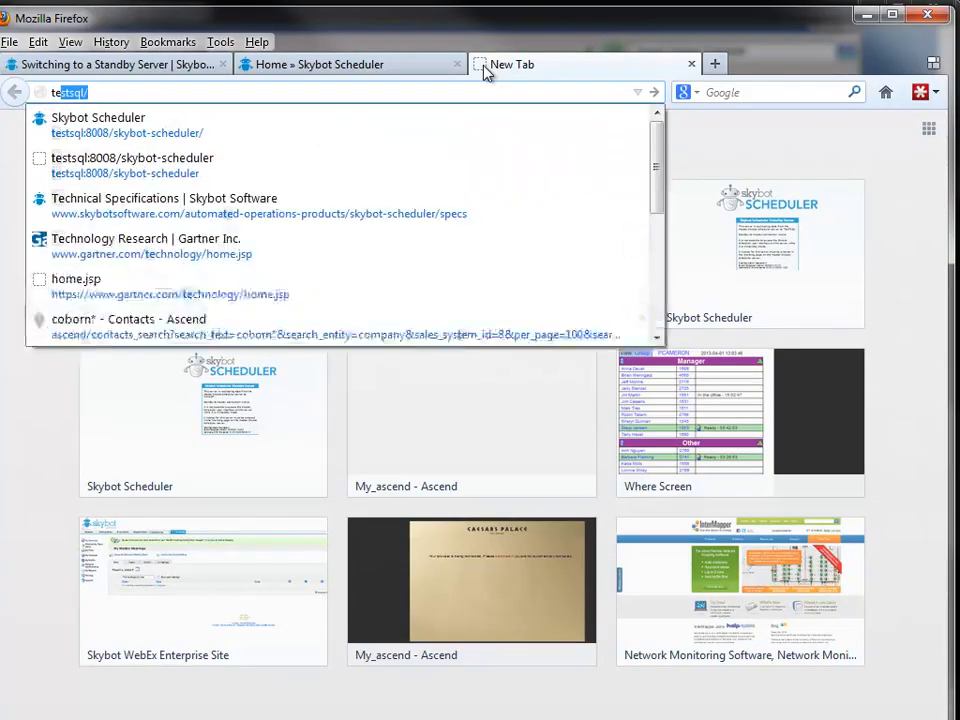
left_click(140, 125)
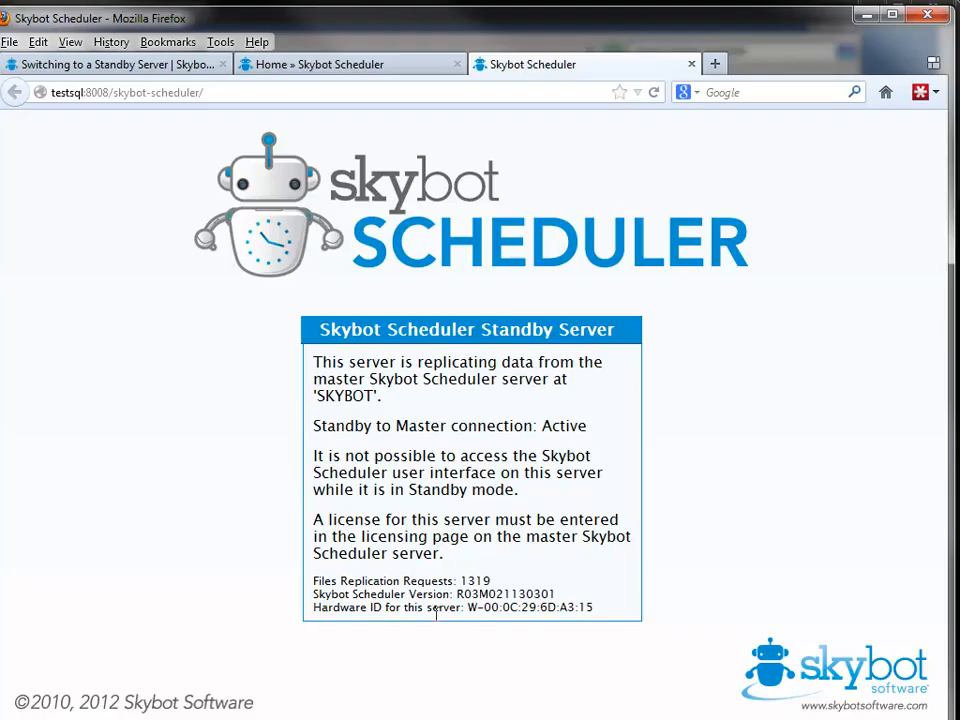
left_click_drag(314, 580, 512, 587)
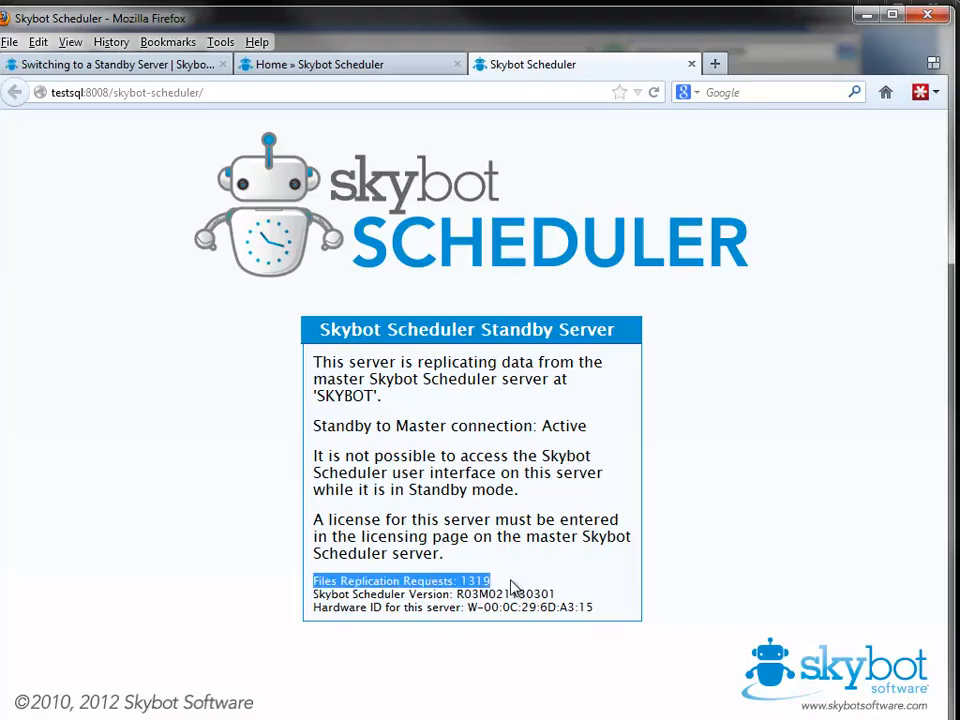